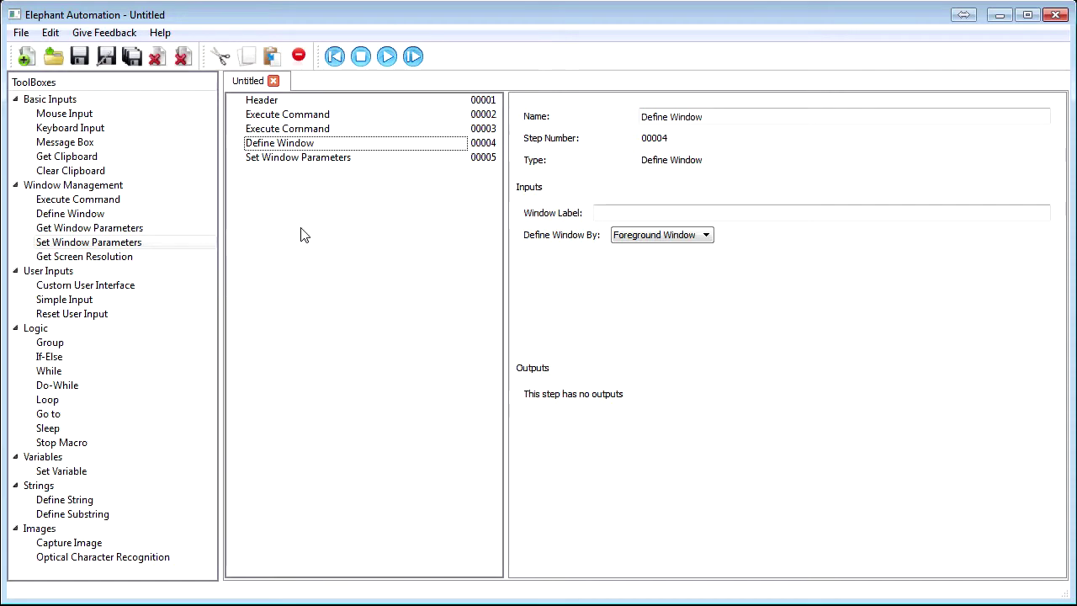
Check the Notepad test window's title and the window label in the first Execute Command step
{"action": "left_click", "coordinate": [351, 144]}
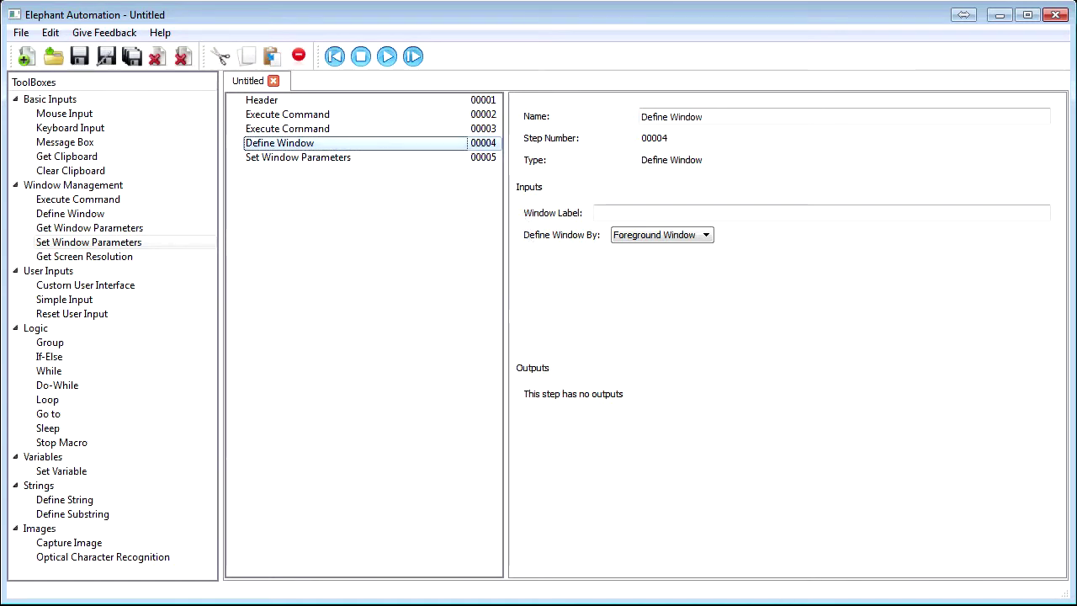
{"action": "left_click", "coordinate": [835, 605]}
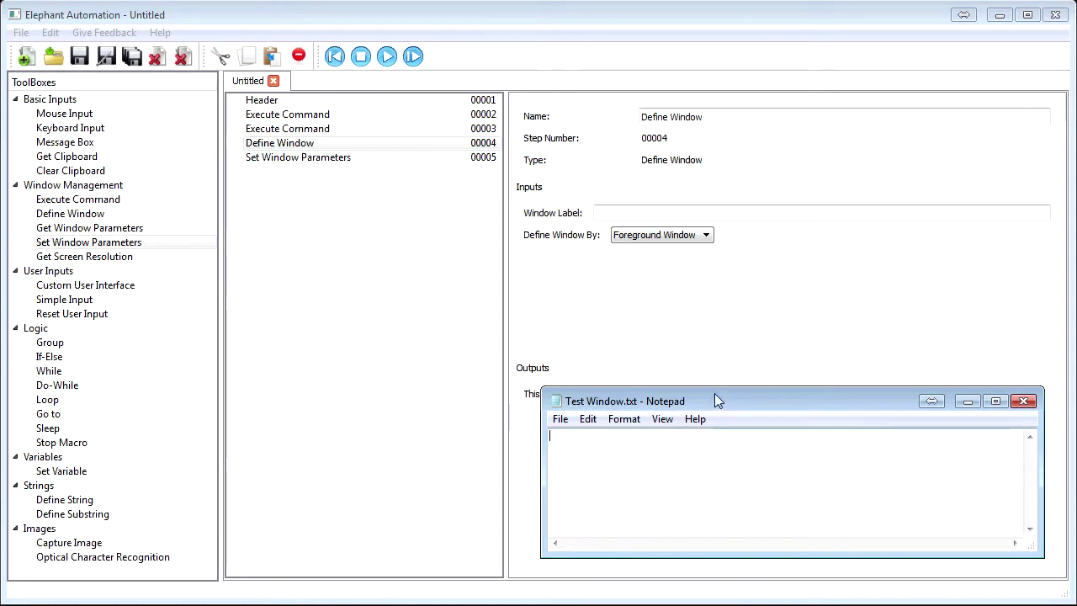
{"action": "left_click_drag", "start_coordinate": [717, 396], "coordinate": [709, 367]}
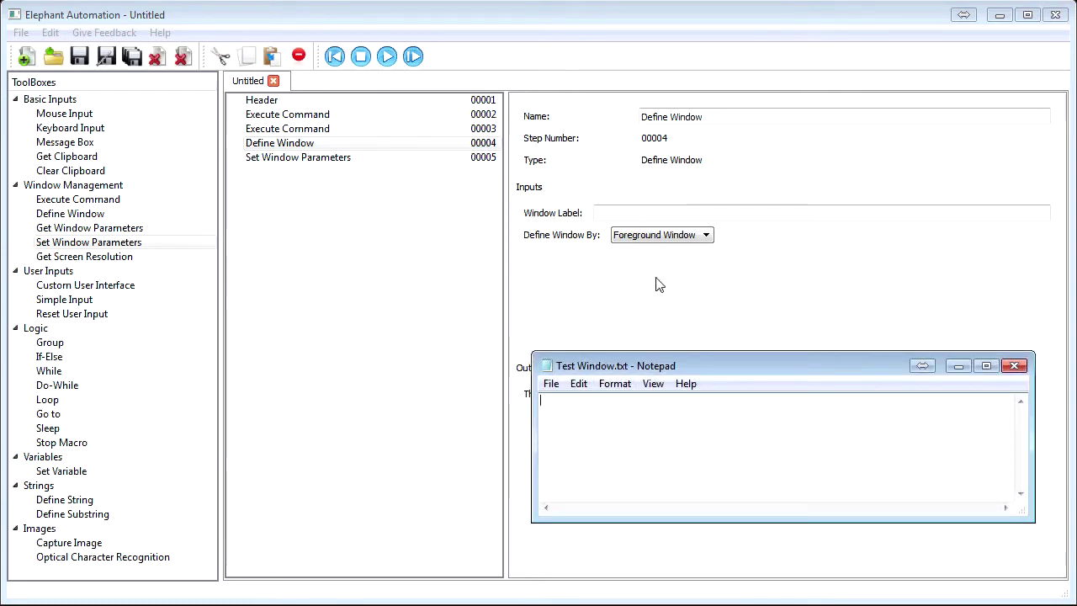
{"action": "left_click", "coordinate": [697, 291]}
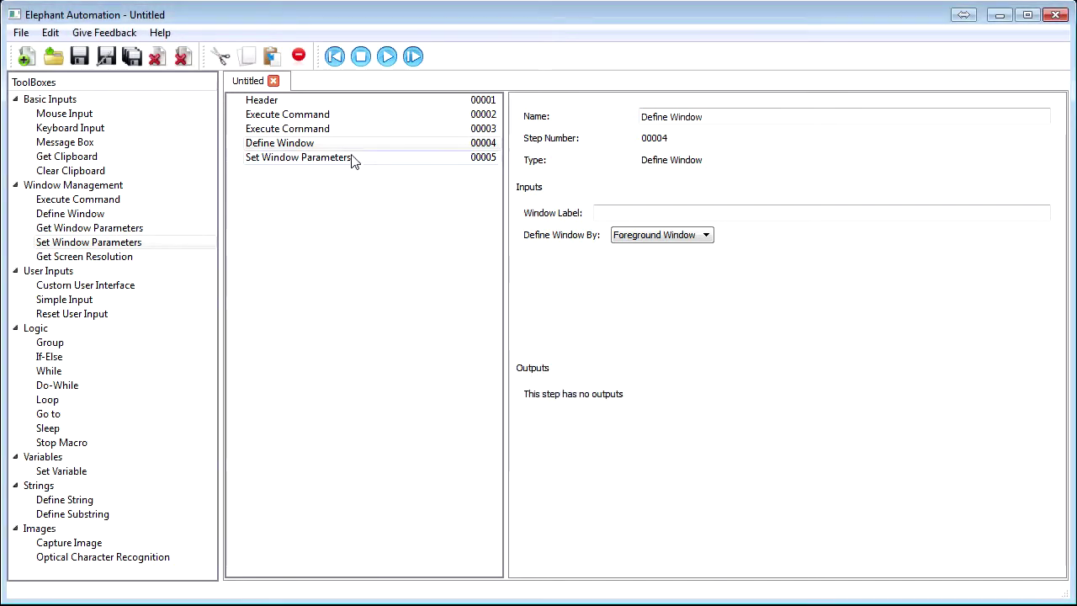
{"action": "left_click", "coordinate": [312, 120]}
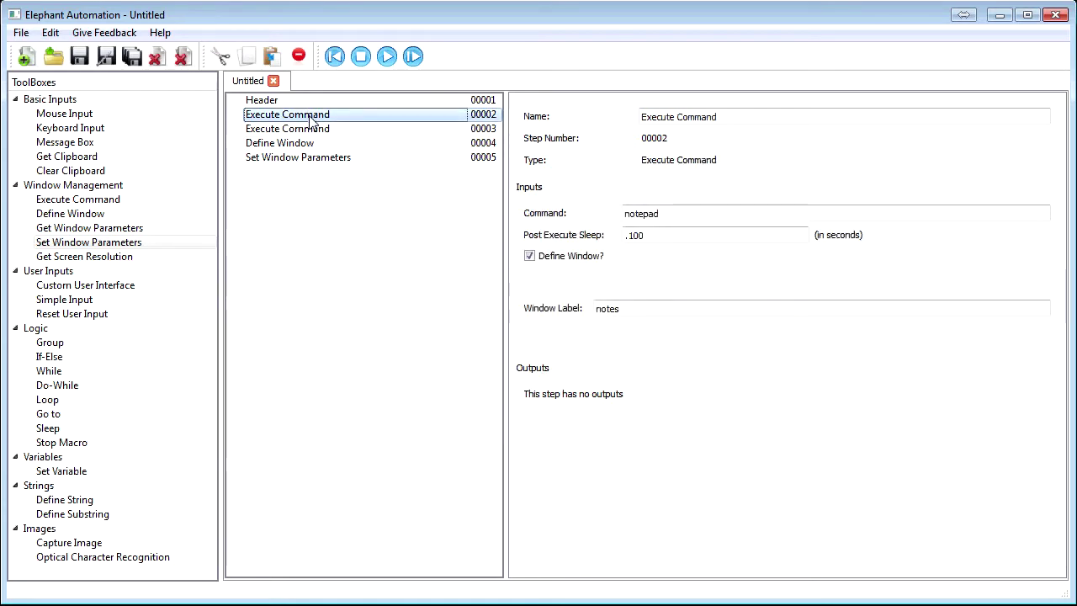
{"action": "left_click", "coordinate": [630, 310]}
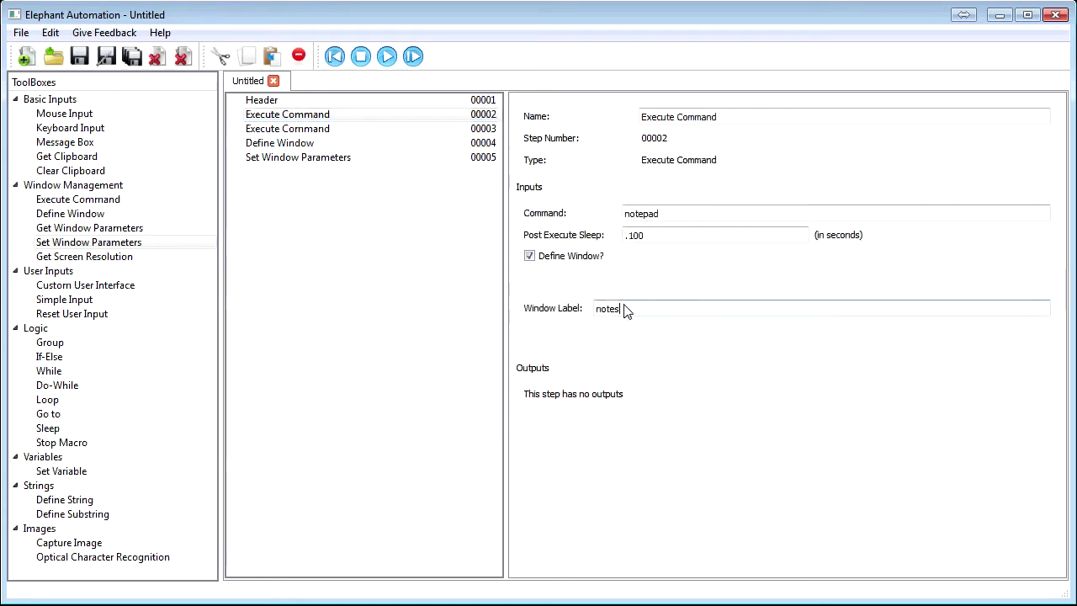
Configure the Define Window step to find its window by name, starting with "Test Window"
{"action": "left_click", "coordinate": [295, 143]}
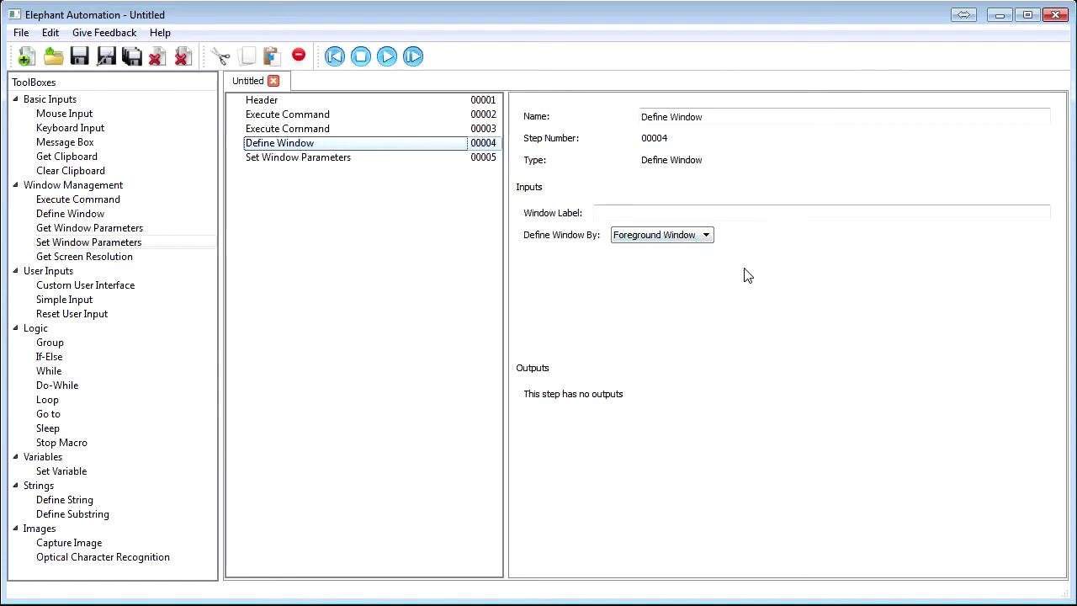
{"action": "left_click", "coordinate": [707, 235]}
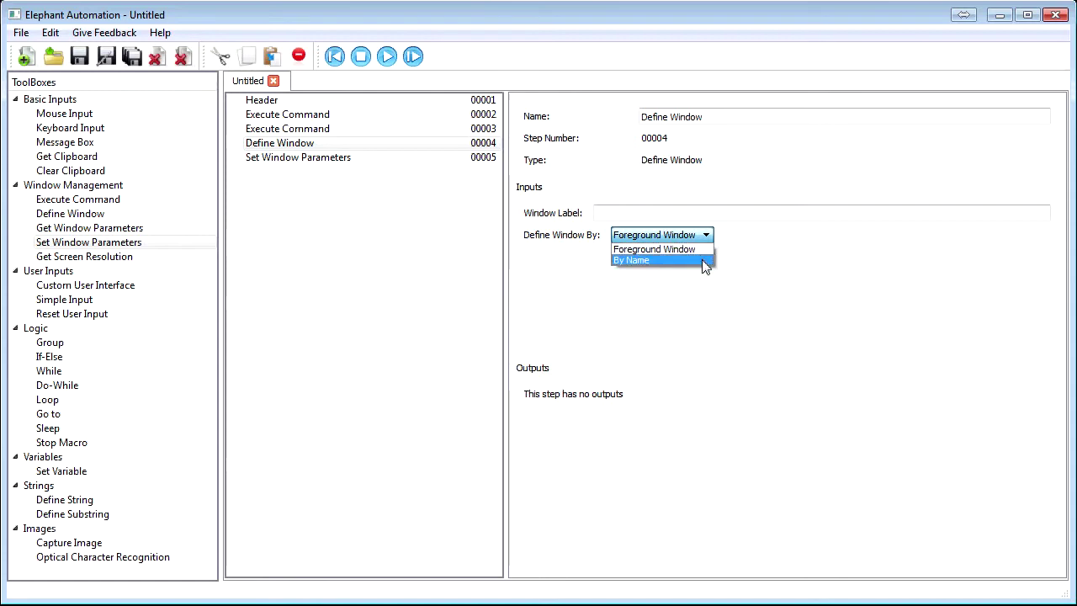
{"action": "left_click", "coordinate": [702, 260]}
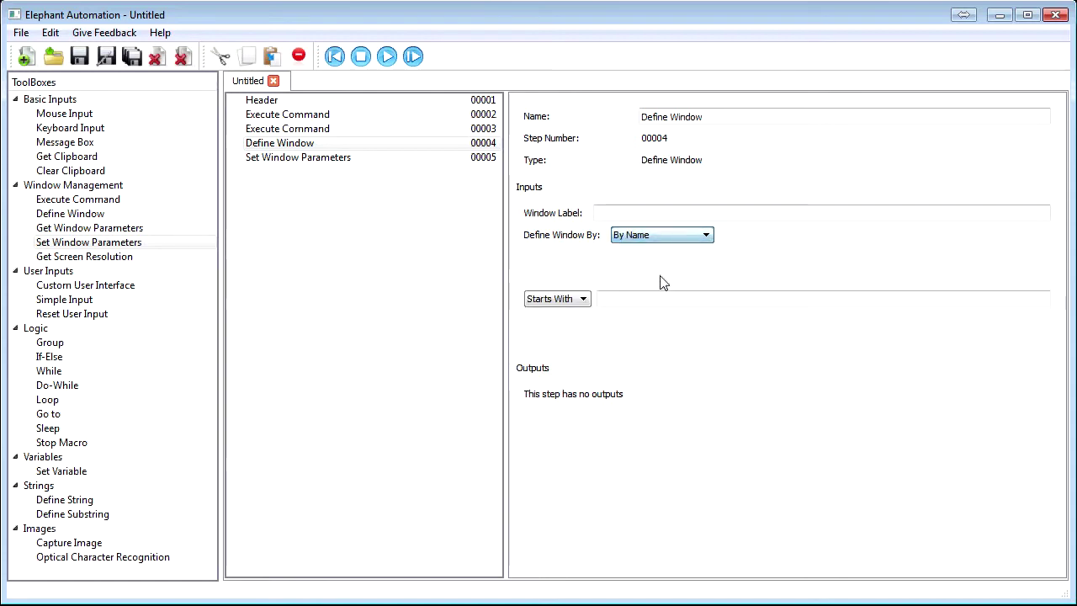
{"action": "left_click", "coordinate": [640, 300]}
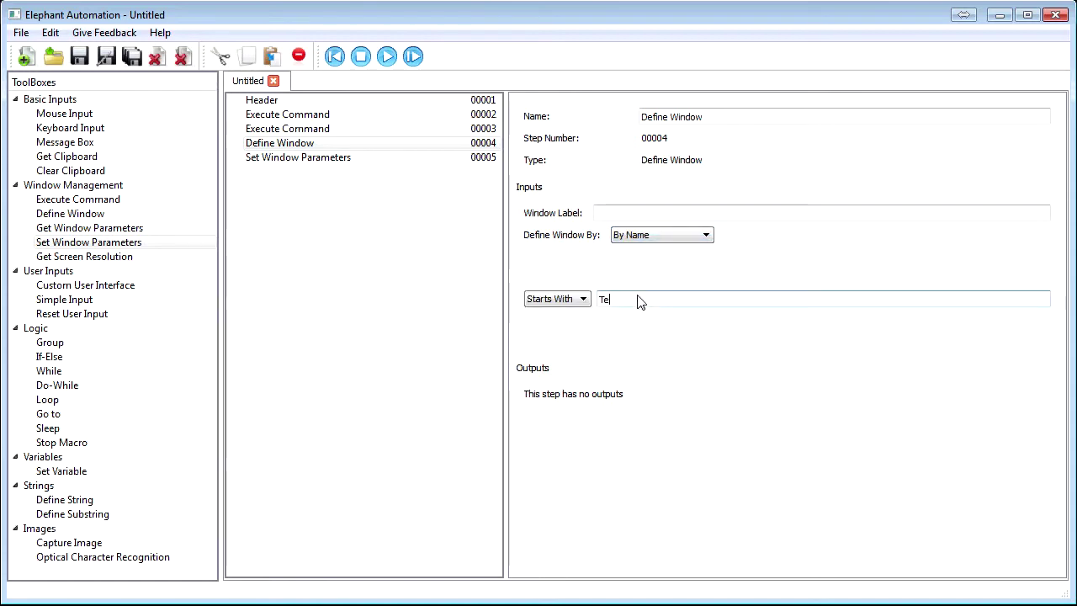
{"action": "type", "text": "Test Window"}
Label the defined window "notes" and compare the Starts With text with the Notepad window's title
{"action": "left_click", "coordinate": [661, 214]}
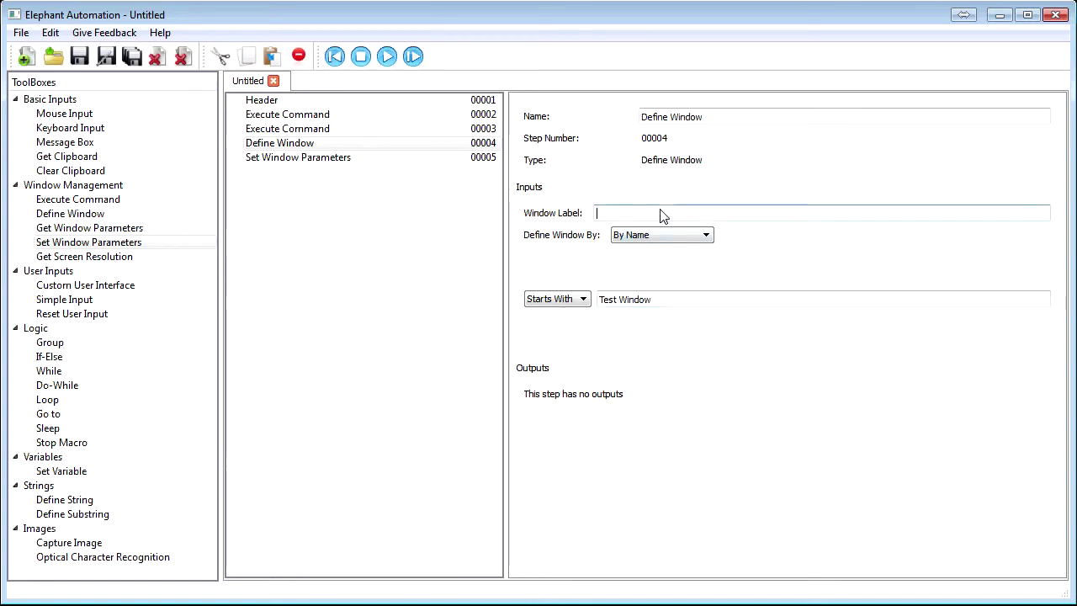
{"action": "type", "text": "notes"}
{"action": "left_click", "coordinate": [582, 300]}
{"action": "left_click", "coordinate": [637, 344]}
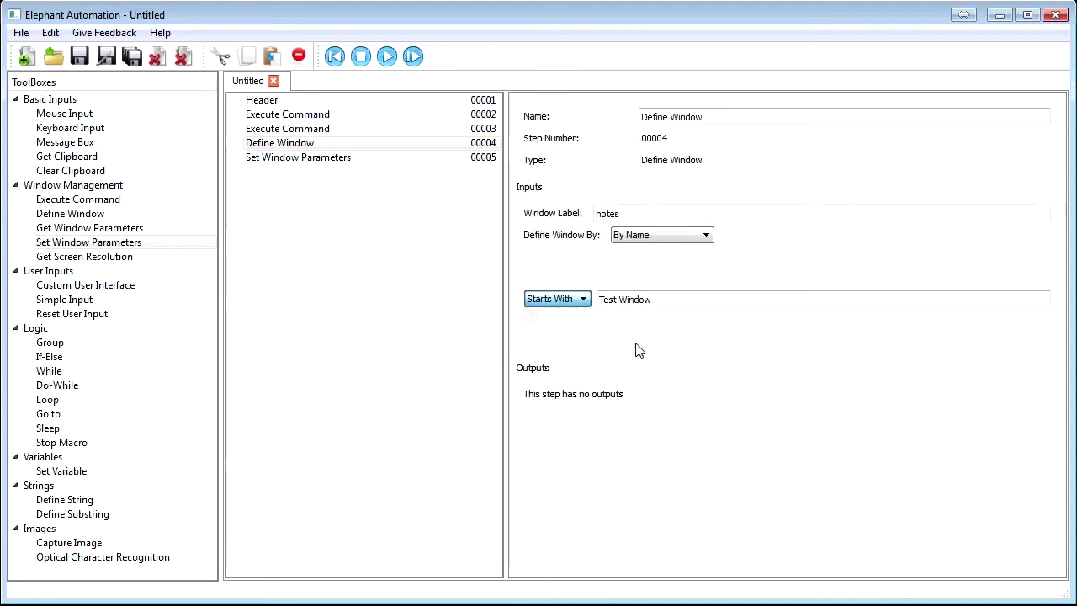
{"action": "key", "text": "alt+Tab"}
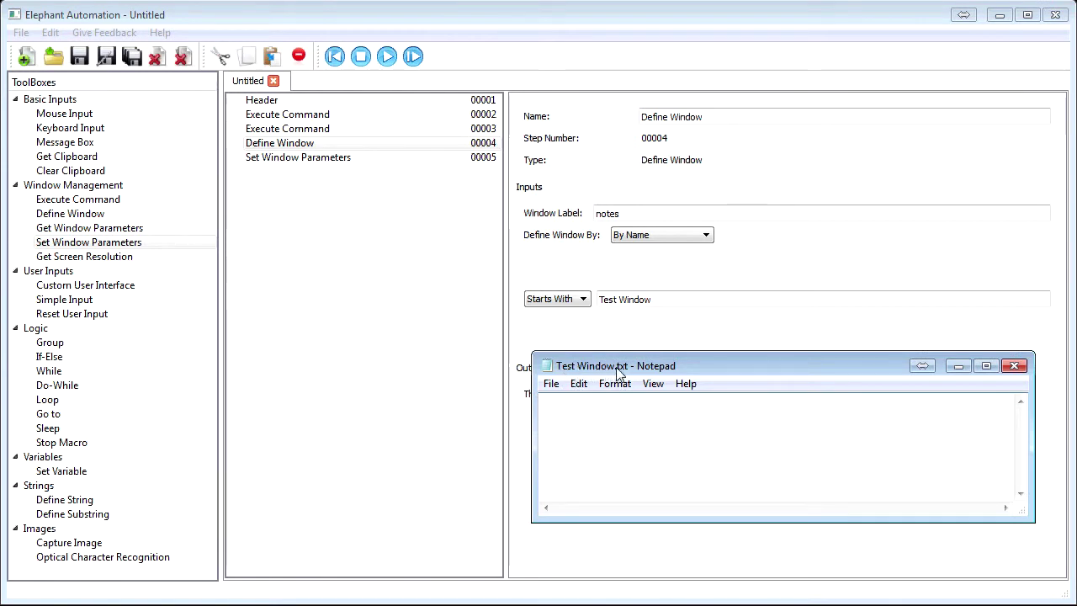
{"action": "left_click", "coordinate": [726, 327]}
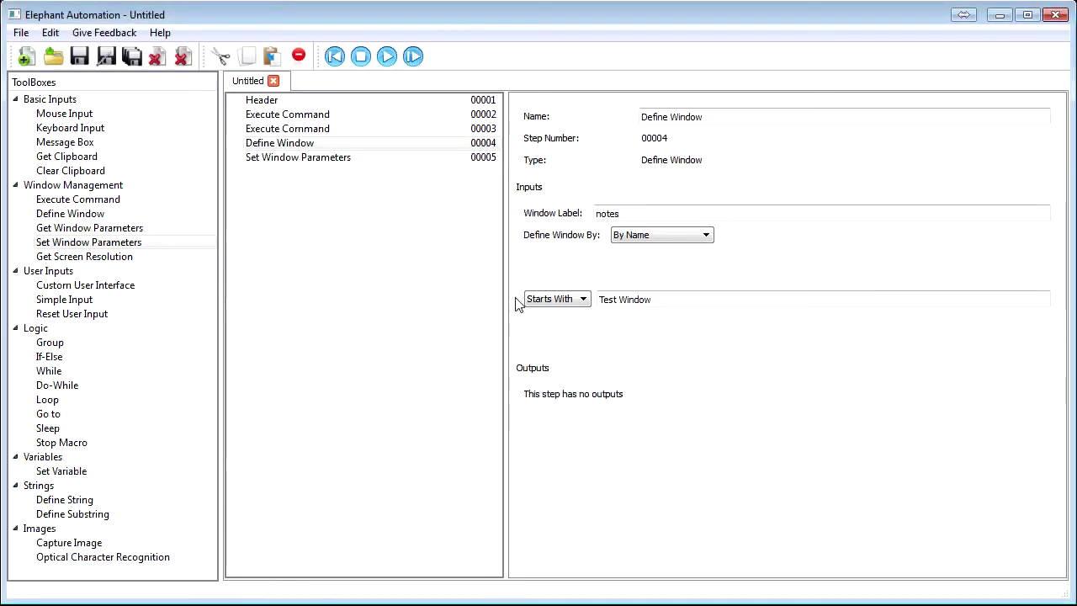
Review the command and window label of the first Execute Command step
{"action": "left_click", "coordinate": [326, 118]}
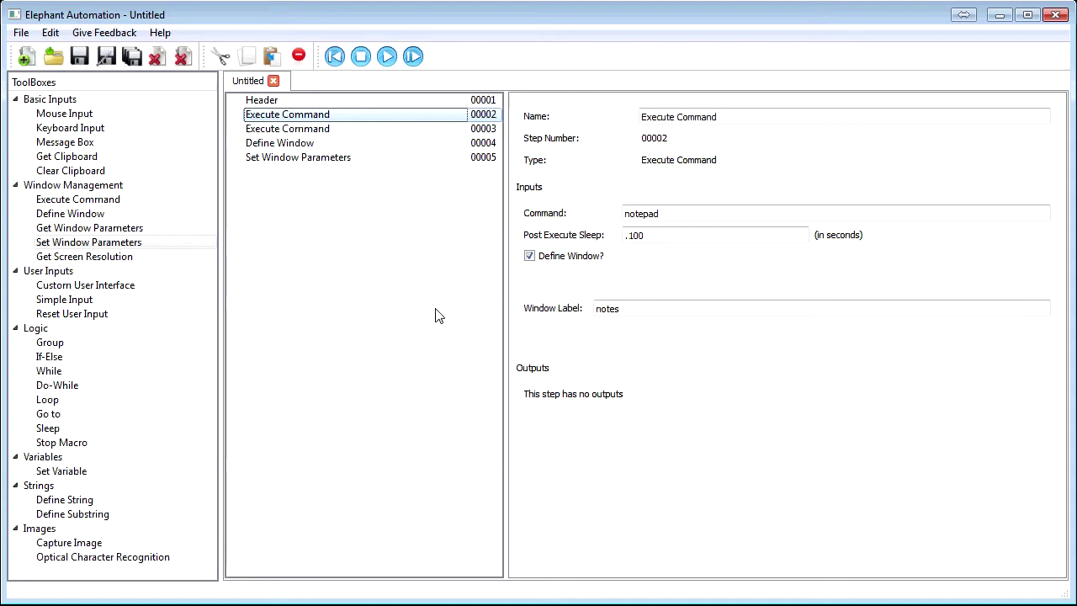
{"action": "left_click_drag", "start_coordinate": [670, 216], "coordinate": [619, 217]}
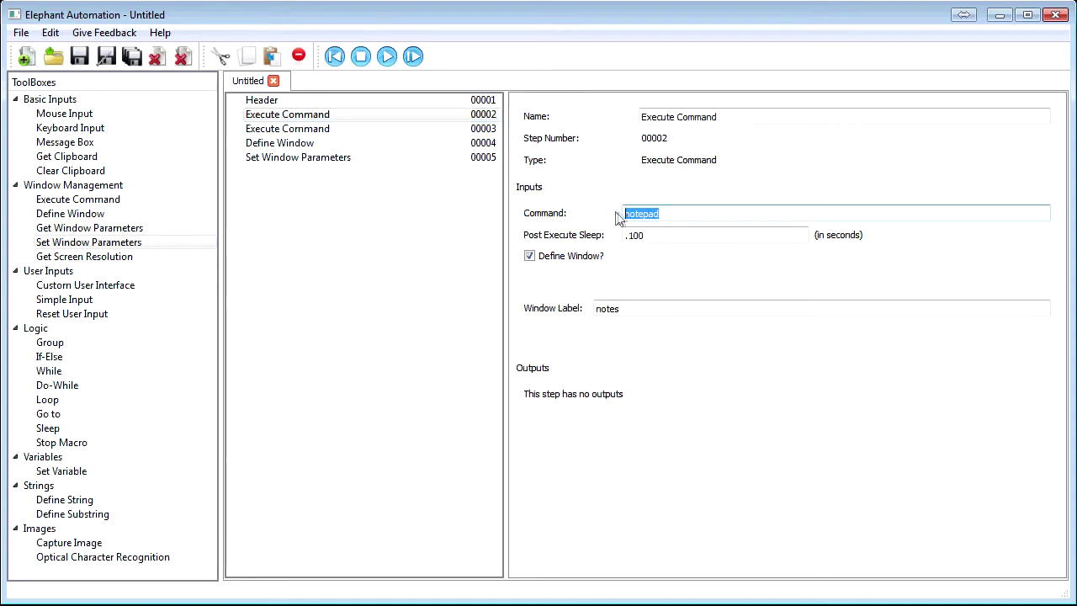
{"action": "left_click", "coordinate": [627, 215]}
{"action": "left_click_drag", "start_coordinate": [625, 316], "coordinate": [585, 316]}
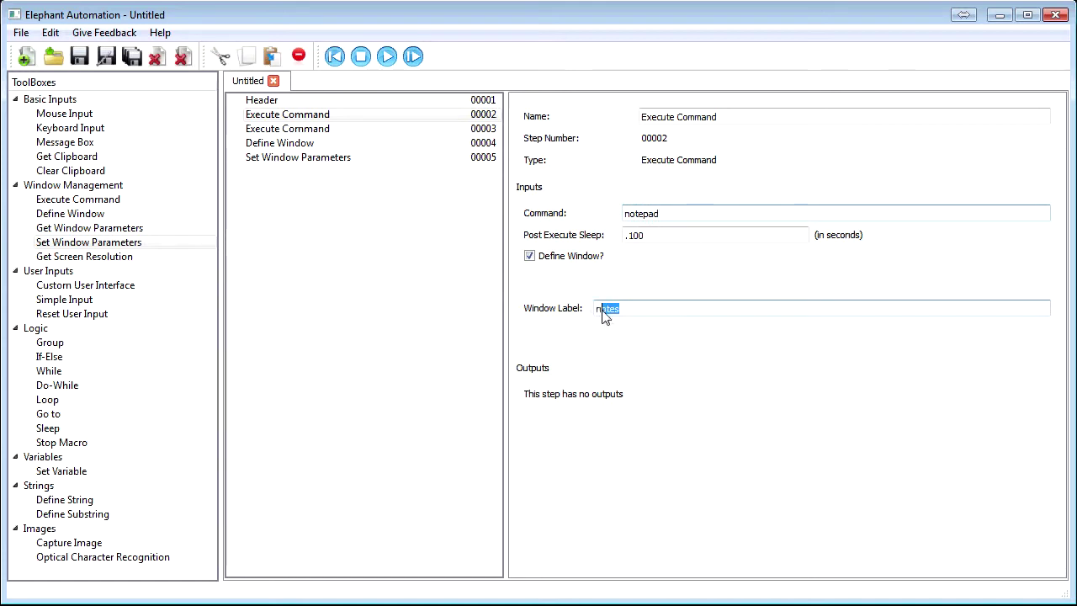
{"action": "left_click", "coordinate": [608, 316]}
Review the LibreOffice Calc program path and post-execute sleep in the second Execute Command step
{"action": "left_click", "coordinate": [349, 133]}
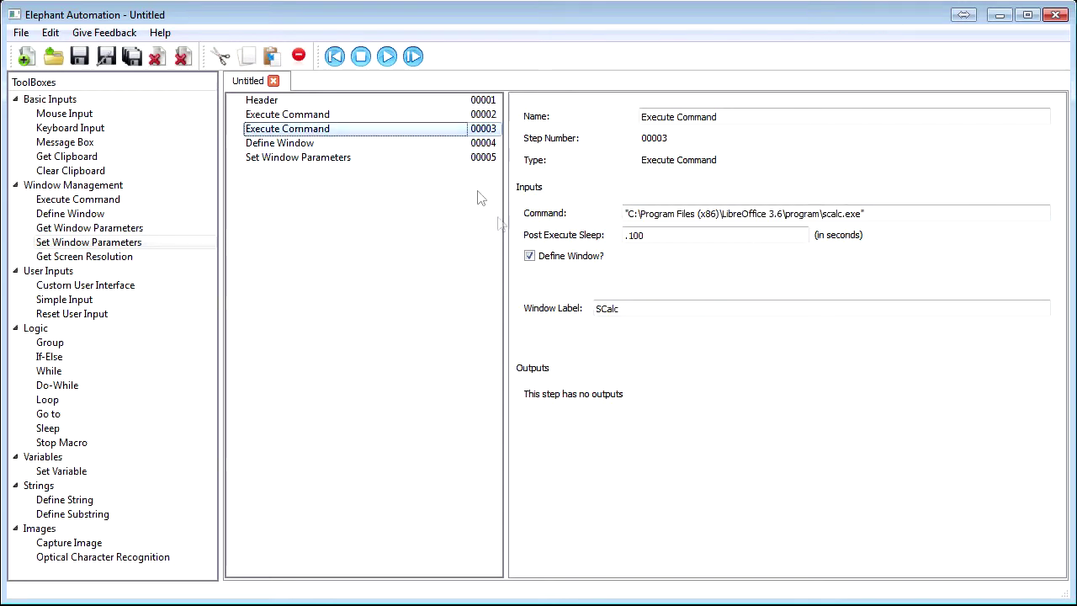
{"action": "mouse_move", "coordinate": [787, 216]}
{"action": "left_mouse_down"}
{"action": "mouse_move", "coordinate": [725, 223]}
{"action": "mouse_move", "coordinate": [791, 220]}
{"action": "left_mouse_up"}
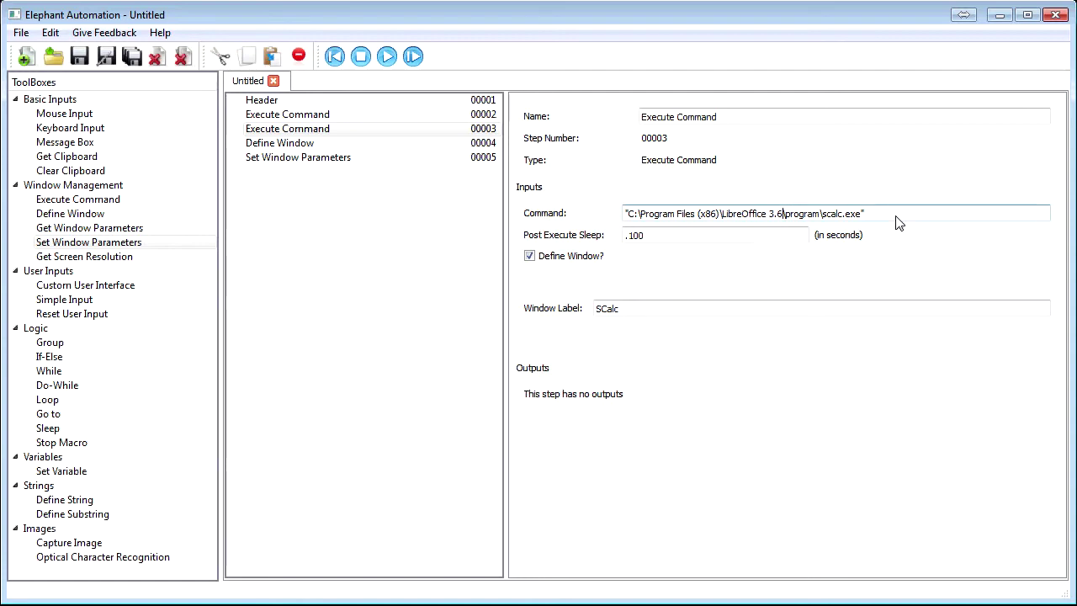
{"action": "left_click", "coordinate": [670, 239]}
{"action": "left_click_drag", "start_coordinate": [670, 237], "coordinate": [621, 237]}
{"action": "left_click", "coordinate": [637, 239]}
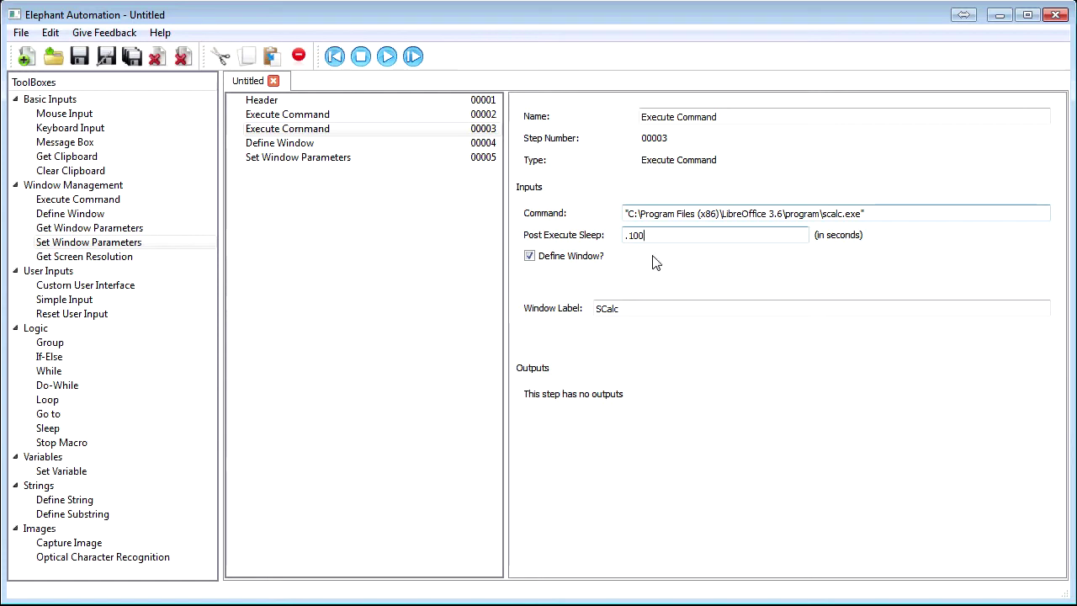
Examine the window and action choices of the Set Window Parameters step, keeping notes and Bring to Front, and check the label in Define Window
{"action": "left_click", "coordinate": [278, 168]}
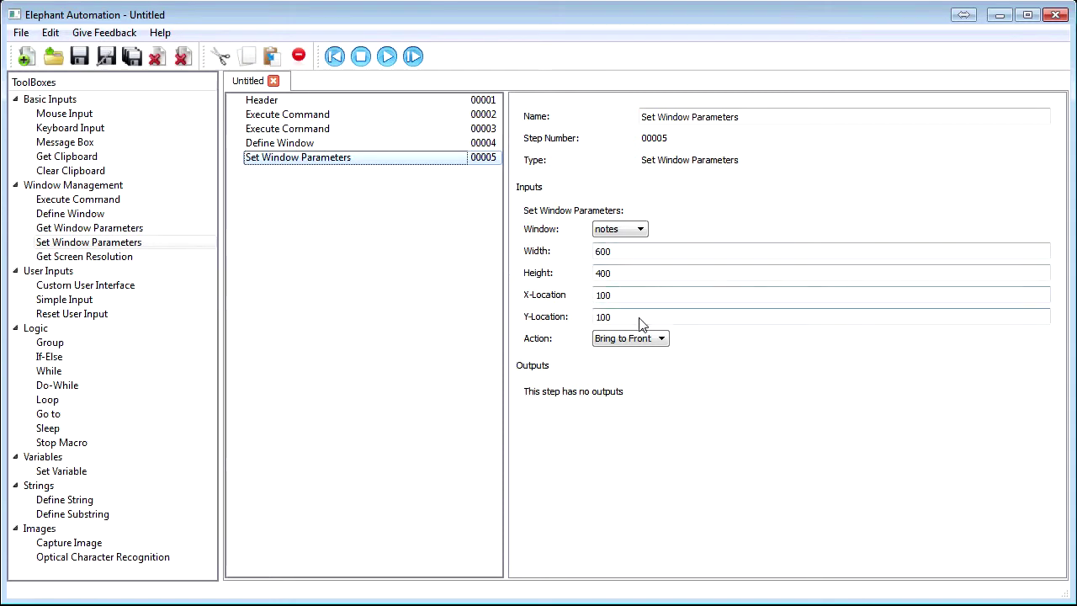
{"action": "left_click", "coordinate": [637, 229]}
{"action": "left_click", "coordinate": [633, 239]}
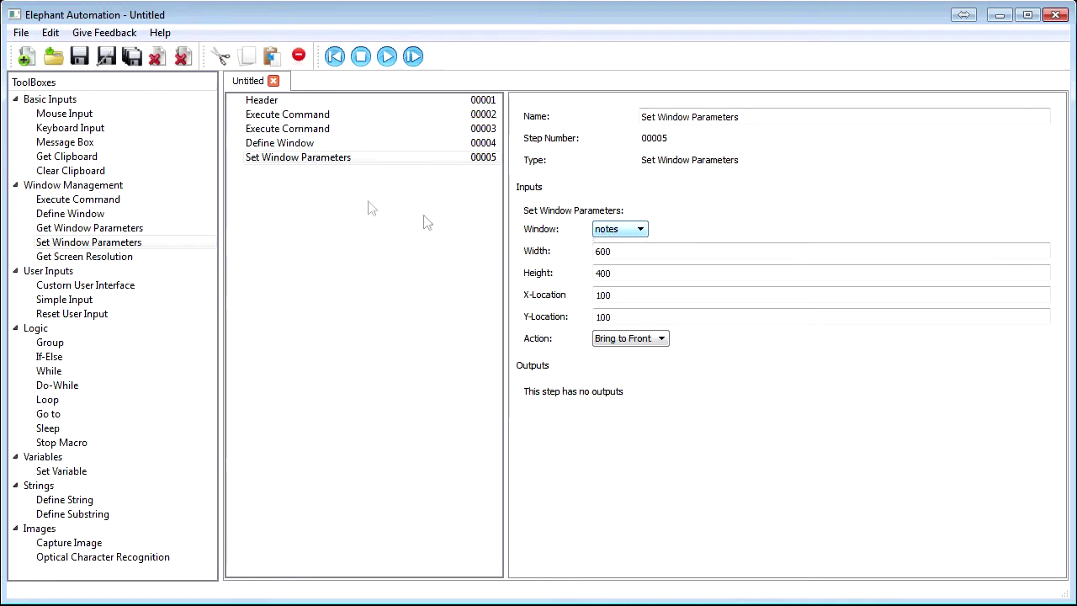
{"action": "left_click", "coordinate": [298, 146]}
{"action": "mouse_move", "coordinate": [628, 213]}
{"action": "left_mouse_down"}
{"action": "mouse_move", "coordinate": [597, 213]}
{"action": "mouse_move", "coordinate": [646, 212]}
{"action": "left_mouse_up"}
{"action": "left_click", "coordinate": [291, 160]}
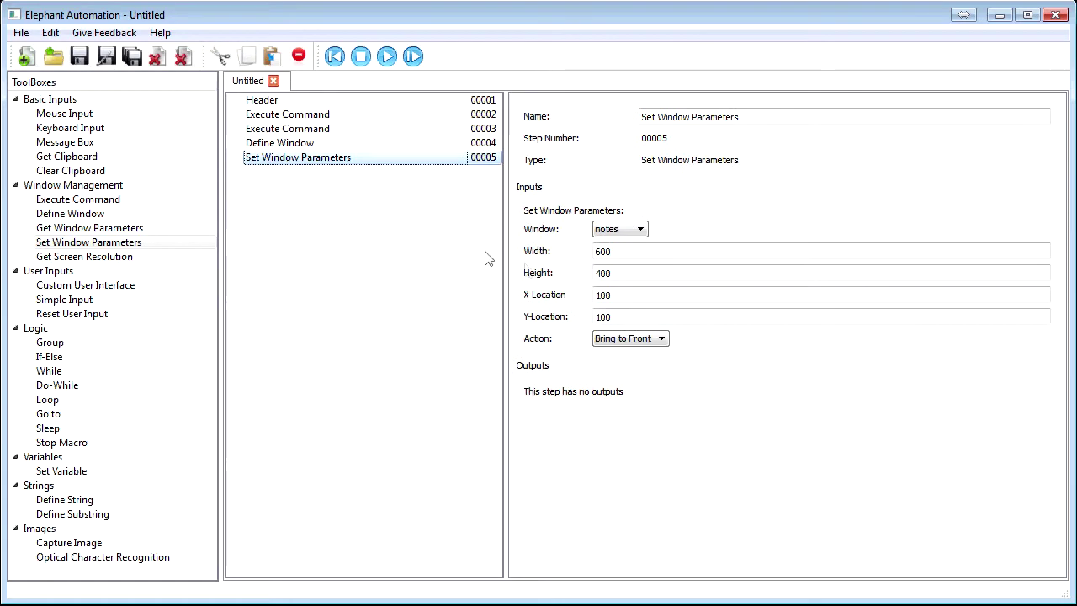
{"action": "left_click", "coordinate": [662, 341]}
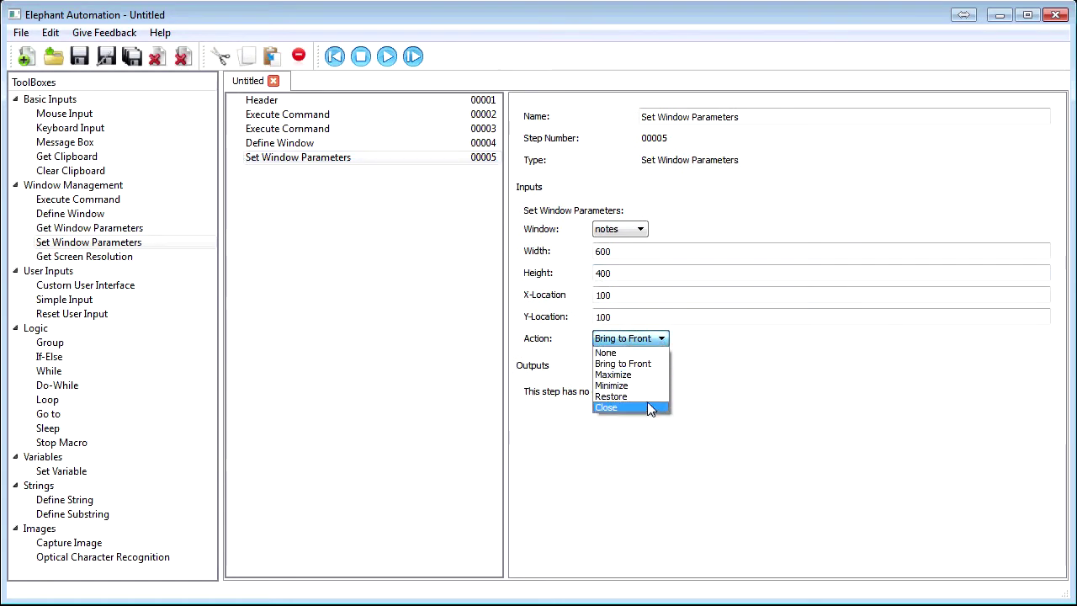
{"action": "left_click", "coordinate": [623, 363]}
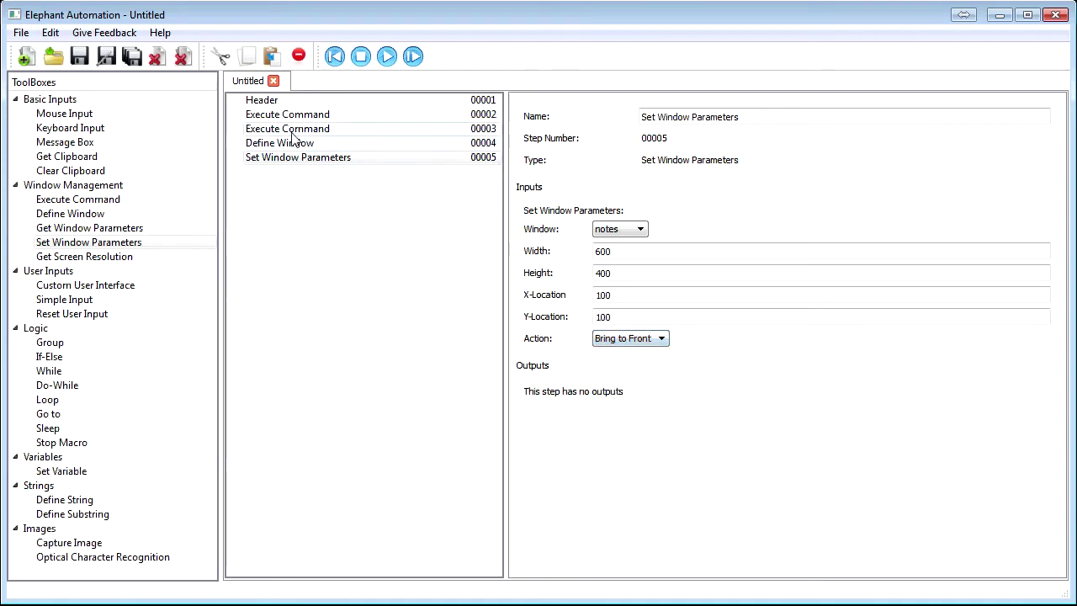
Play the macro from the Define Window step to resize and position the Notepad window
{"action": "left_click", "coordinate": [283, 145]}
{"action": "left_click", "coordinate": [386, 56]}
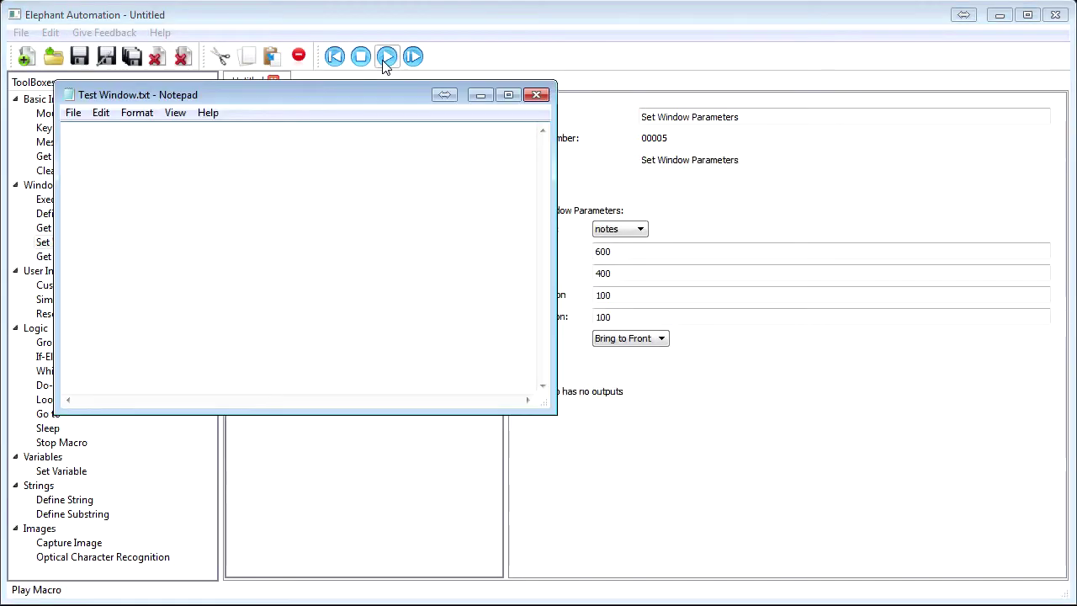
Set the notes window's width to 800 and play only the Set Window Parameters step, minimizing Notepad when done
{"action": "left_click", "coordinate": [618, 261]}
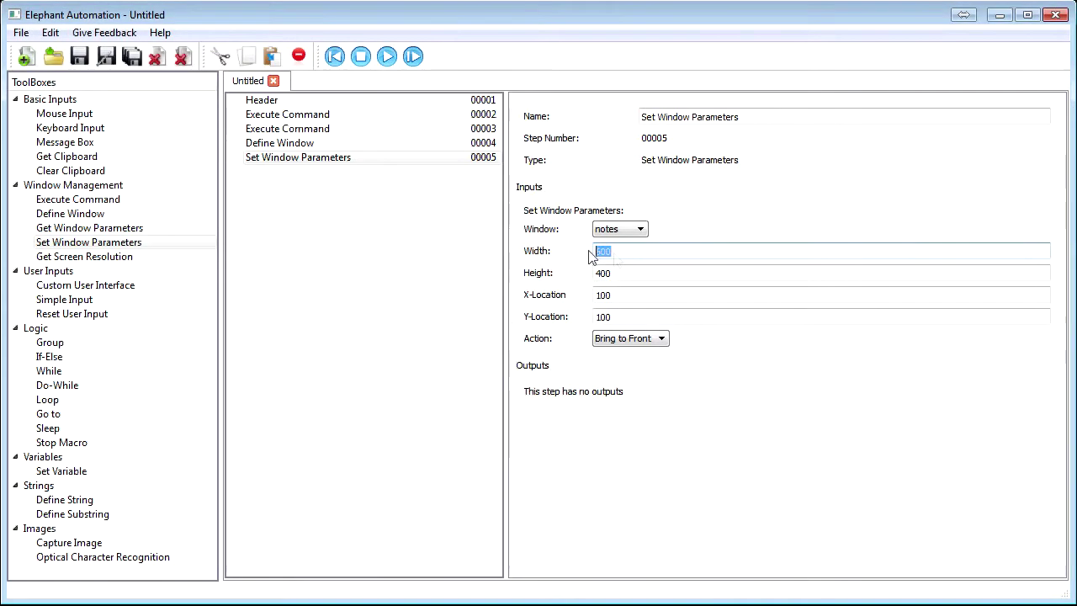
{"action": "type", "text": "800"}
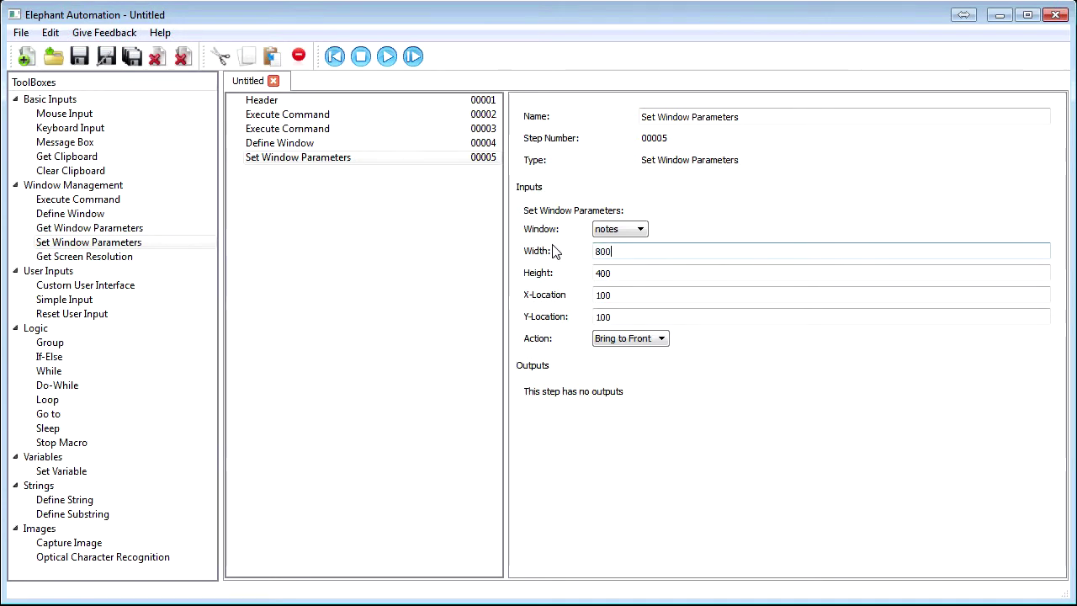
{"action": "left_click", "coordinate": [412, 56]}
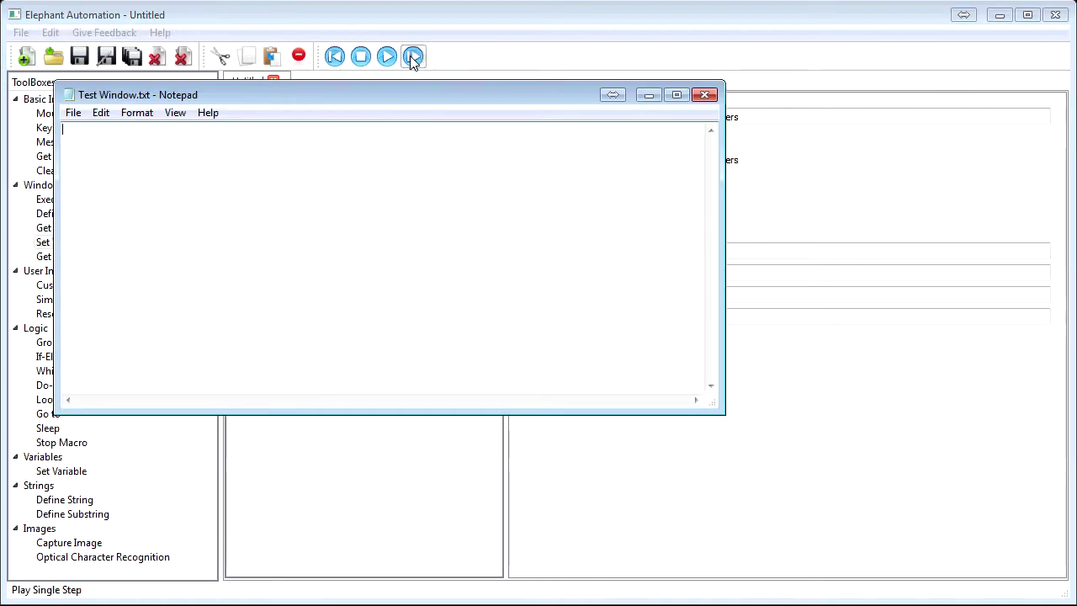
{"action": "left_click", "coordinate": [647, 96]}
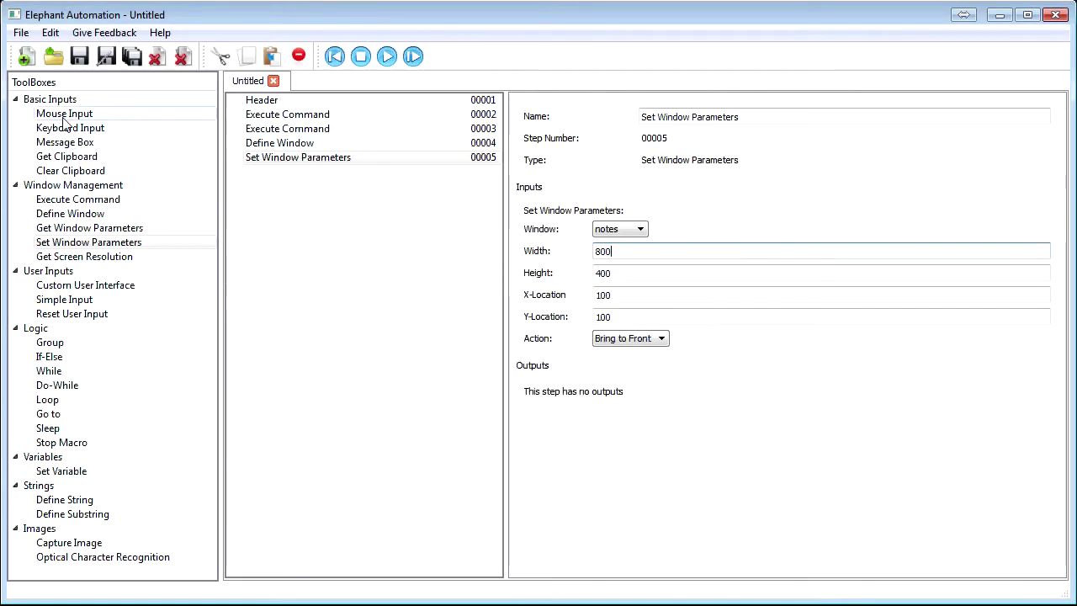
Add a Mouse Input step at the end of the macro and view its coordinate system options, leaving Screen selected
{"action": "left_click_drag", "start_coordinate": [65, 118], "coordinate": [253, 174]}
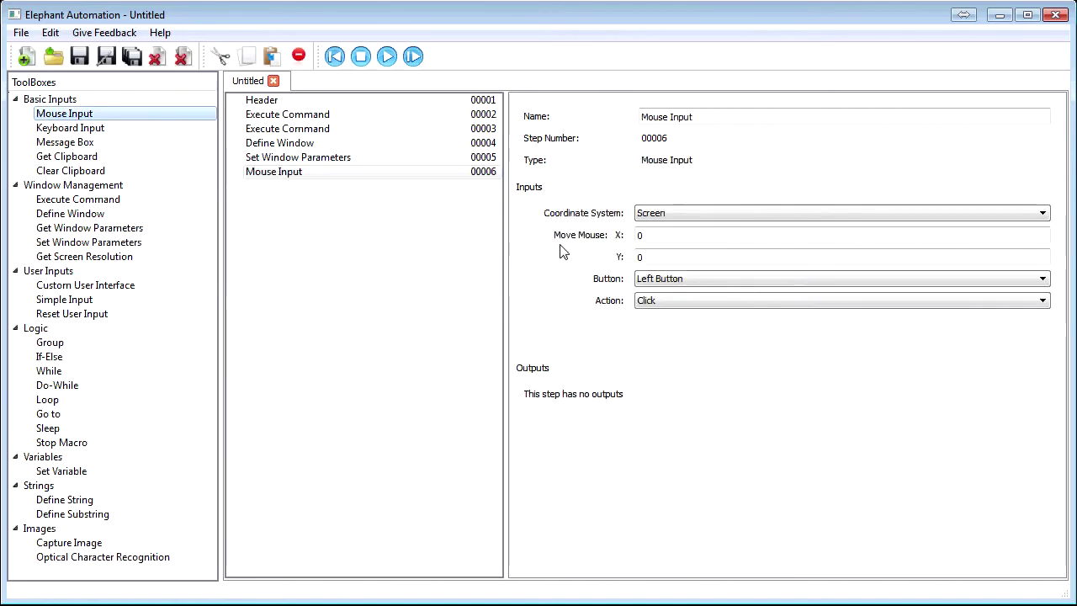
{"action": "left_click", "coordinate": [670, 217]}
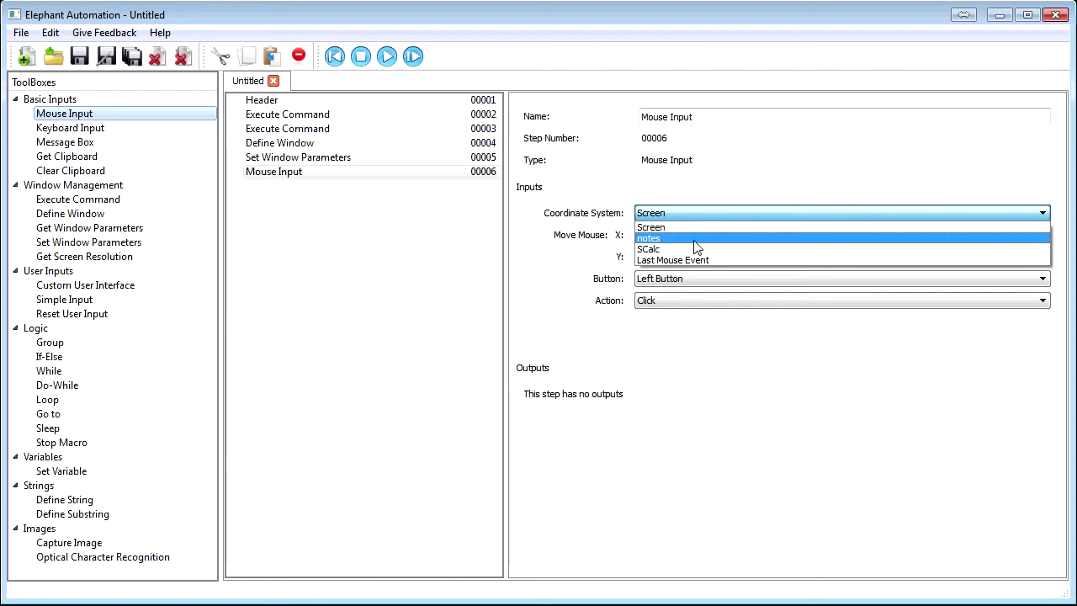
{"action": "left_click", "coordinate": [709, 195]}
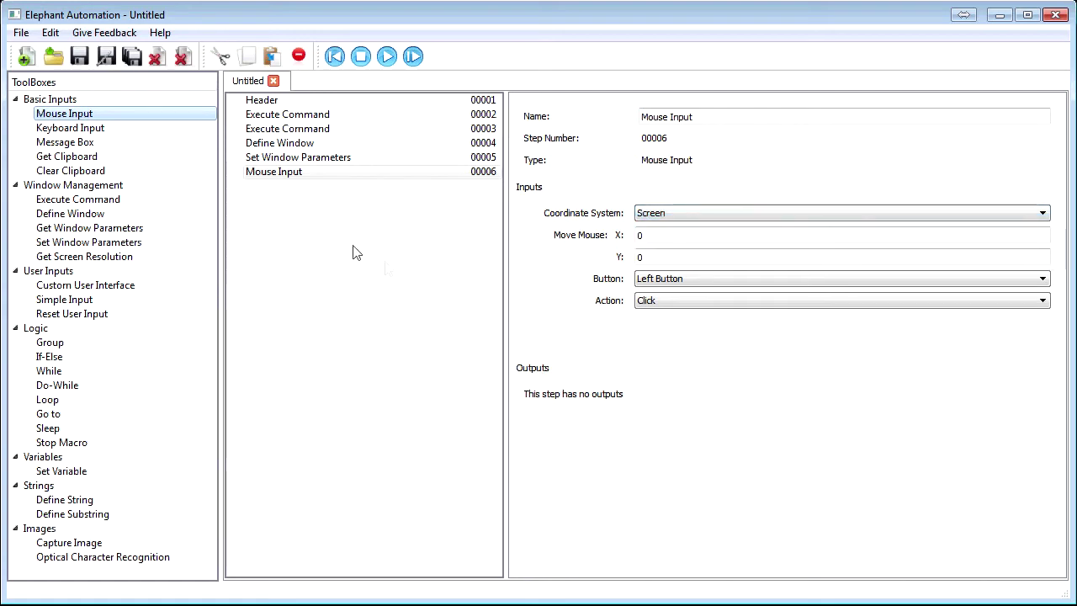